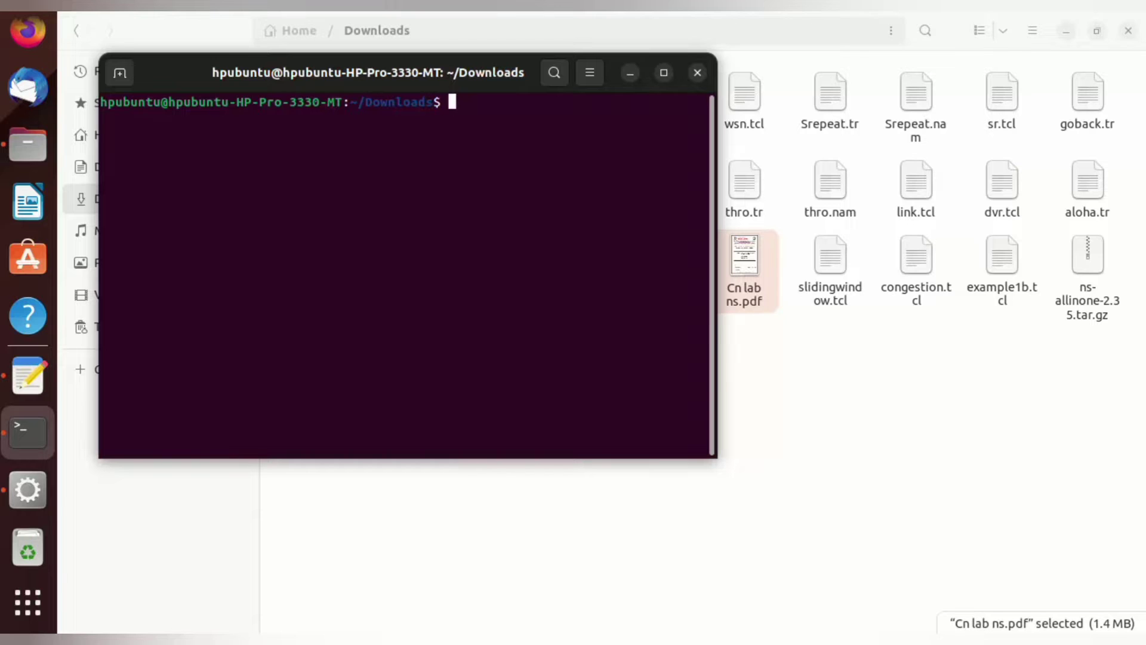
pyautogui.write('gedit ')
pyautogui.write('star.')
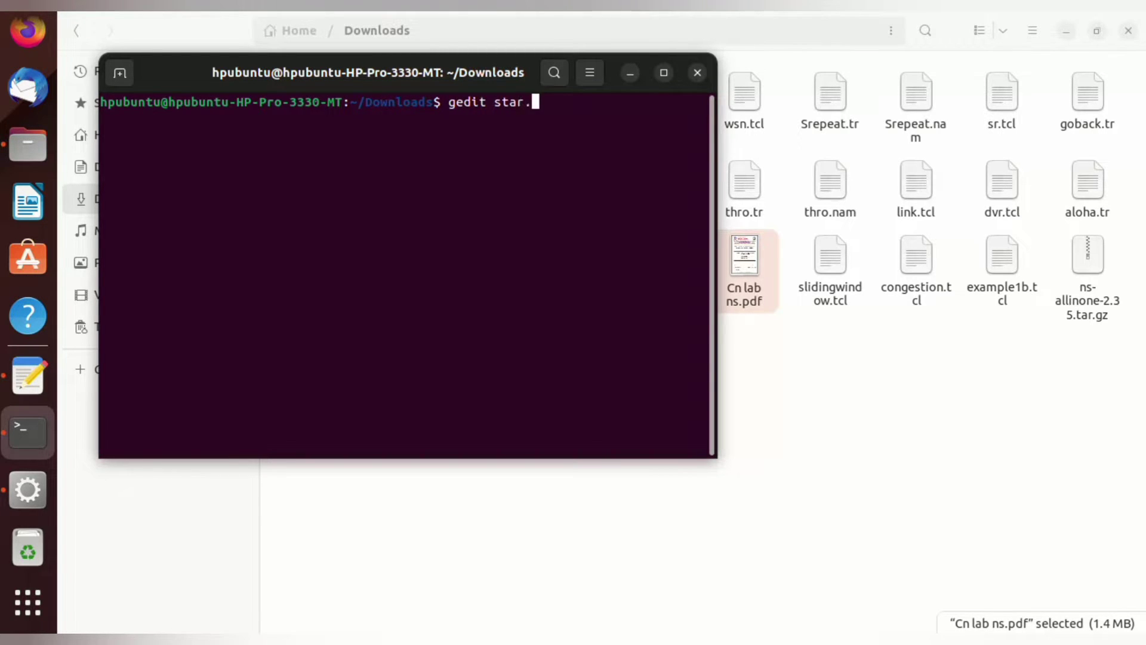
pyautogui.write('tcl')
# Launch 'gedit star.tcl' from ~/Downloads to open the star-topology script.
pyautogui.press('Return')
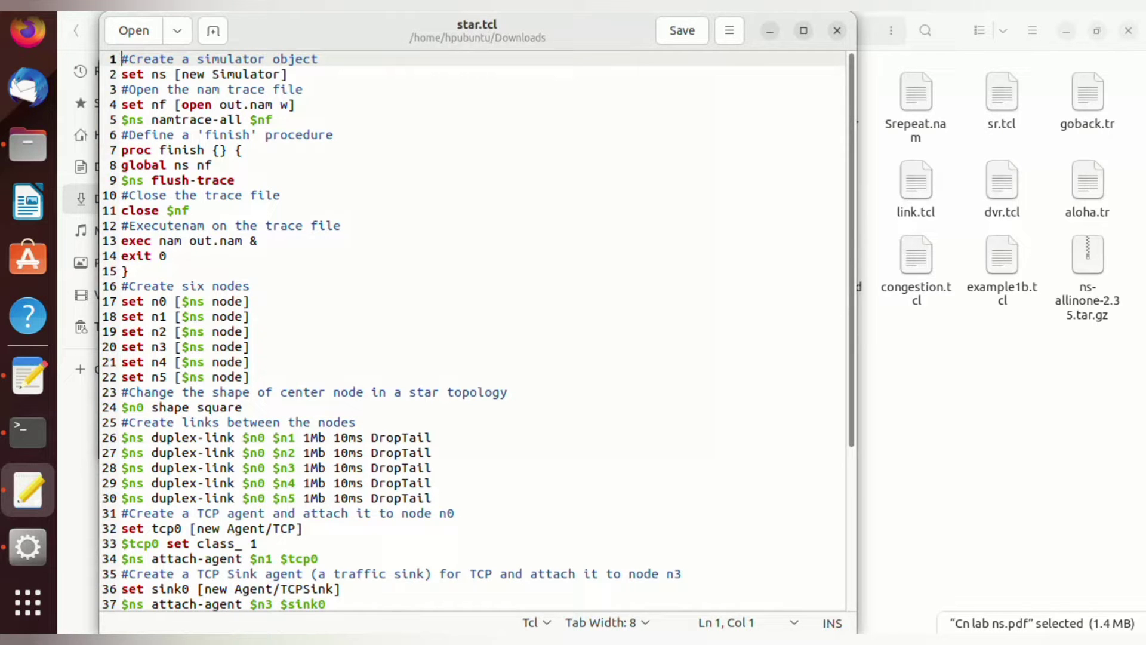
pyautogui.scroll(-5, 474, 331)
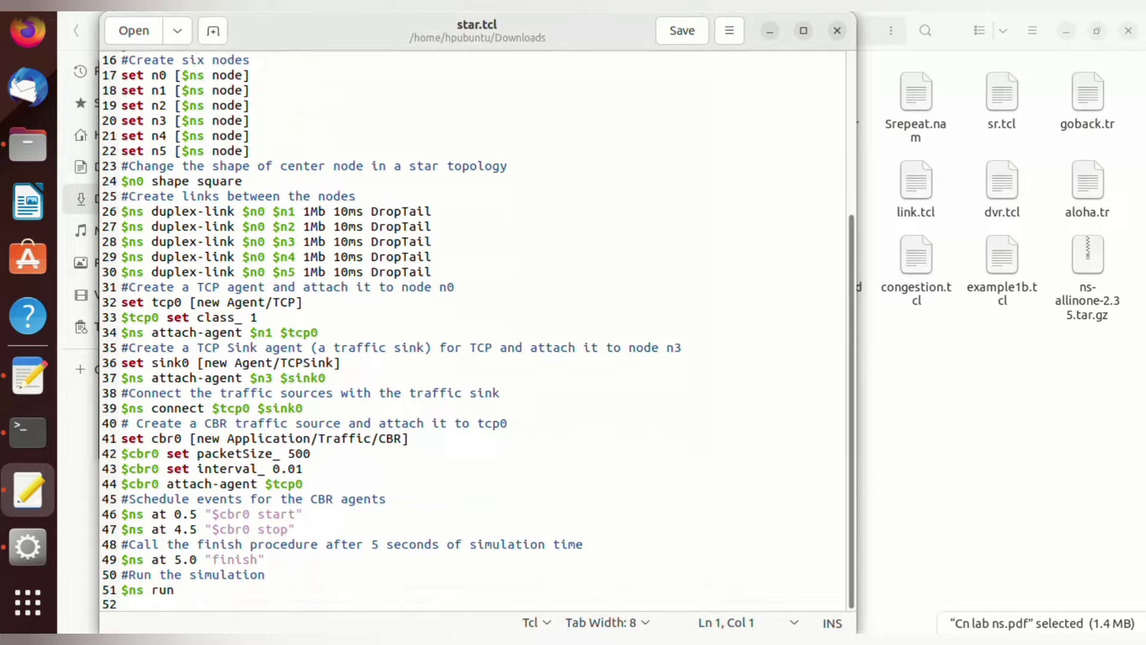
# Close the star.tcl editor window to return to the terminal prompt.
pyautogui.click(837, 31)
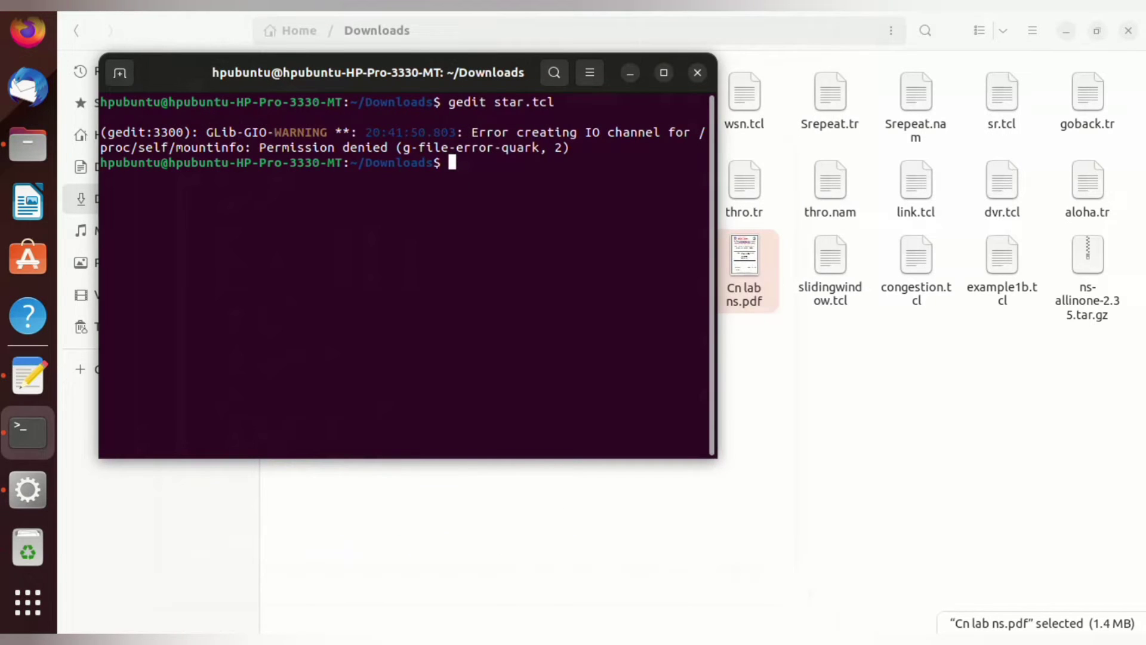
pyautogui.write('ns ')
pyautogui.write('star.t')
pyautogui.write('cl')
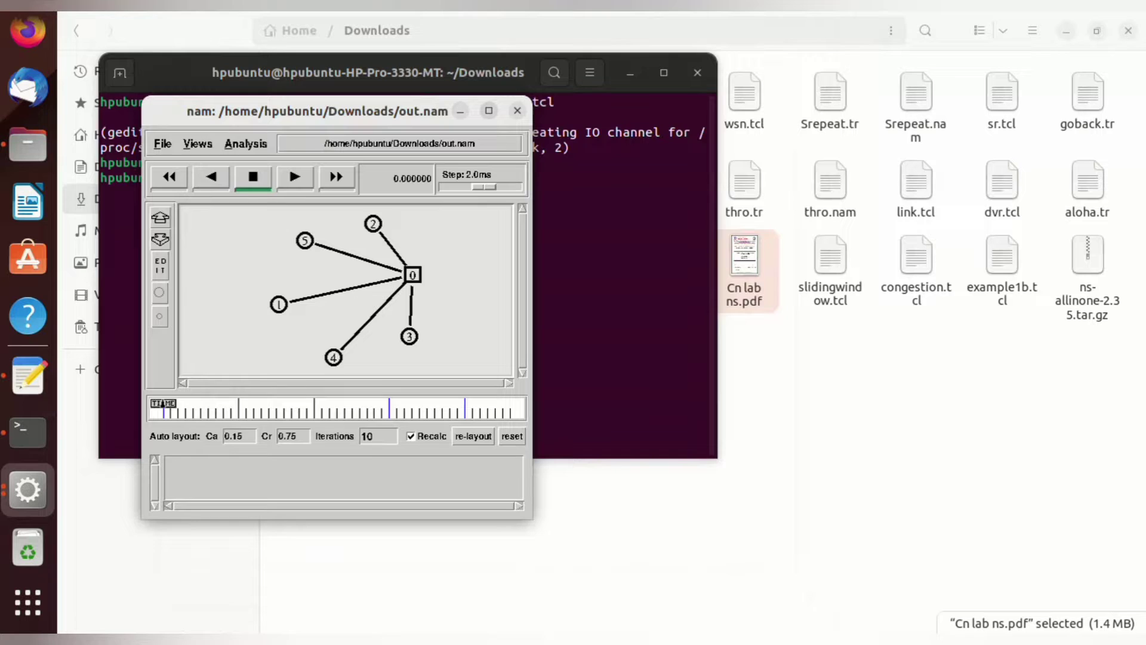
# Maximize NAM, re-layout the star around hub node 0, and play the animation.
pyautogui.press('super+Up')
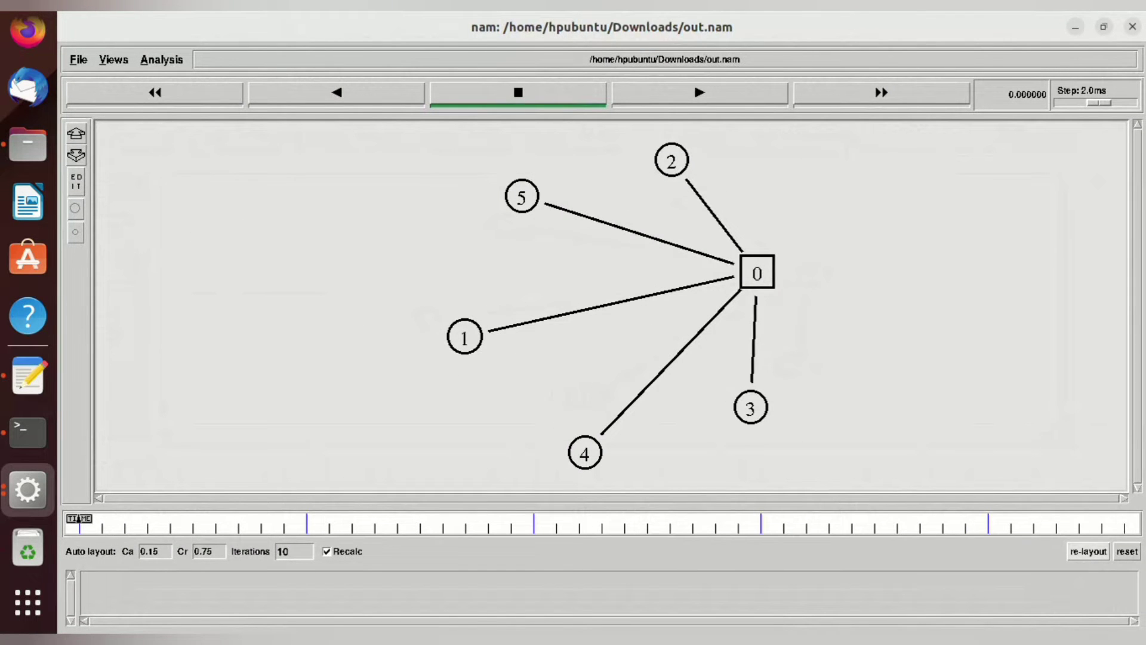
pyautogui.click(1088, 550)
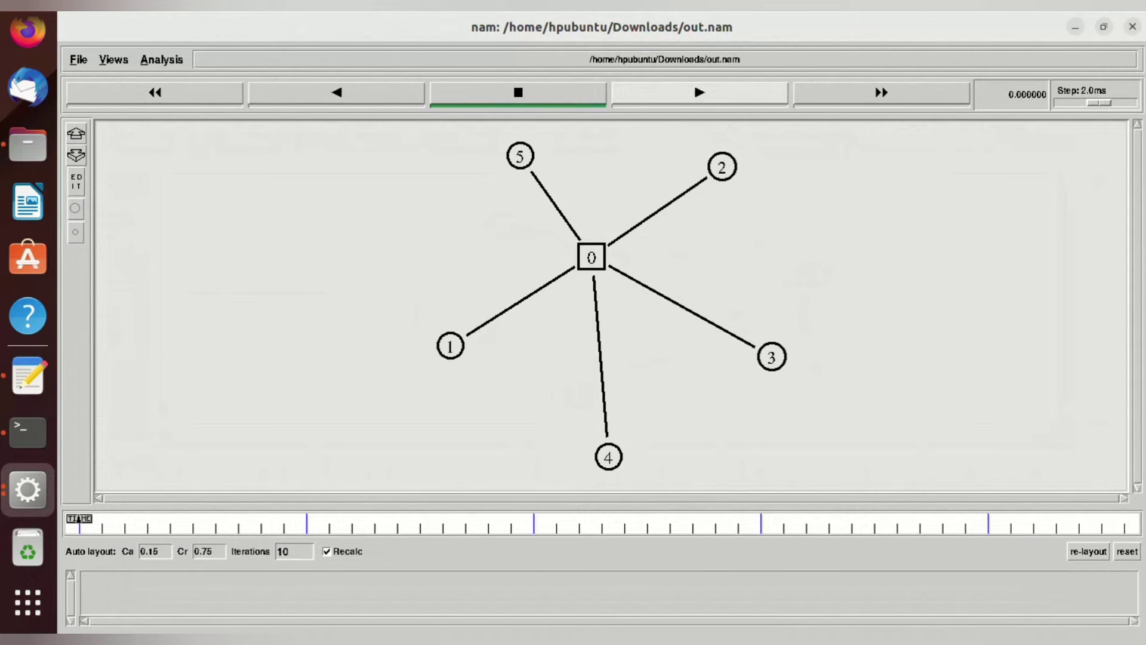
pyautogui.click(775, 93)
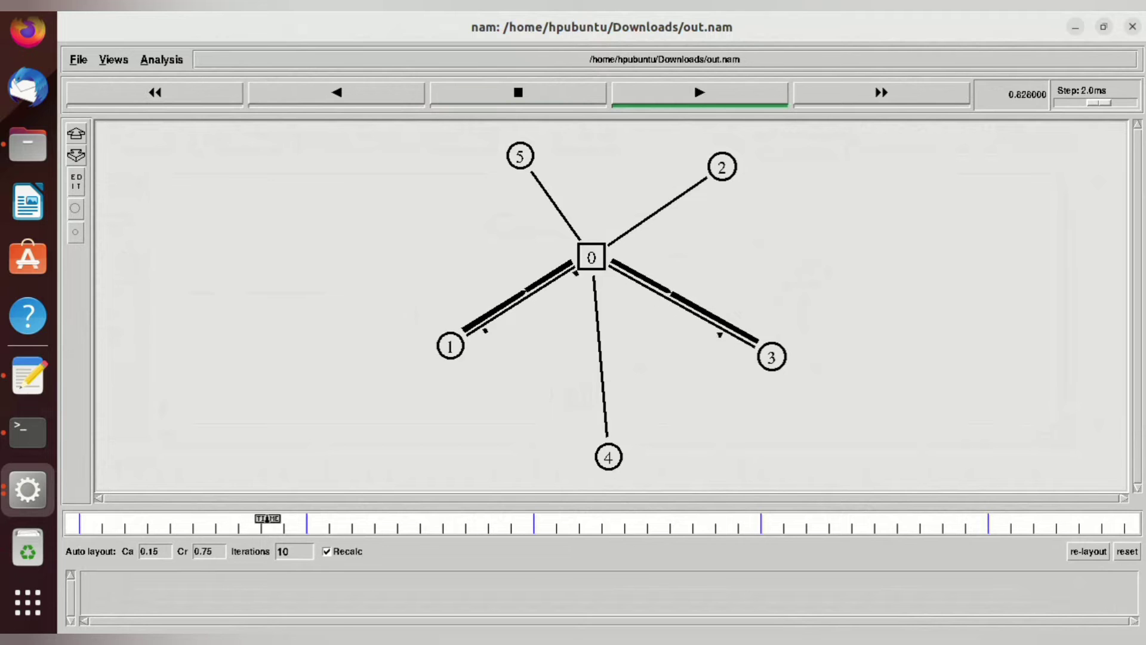
# Slow the animation step to 794.3us, then 501.2us, and stop playback.
pyautogui.moveTo(1096, 103); pyautogui.dragTo(1093, 103)
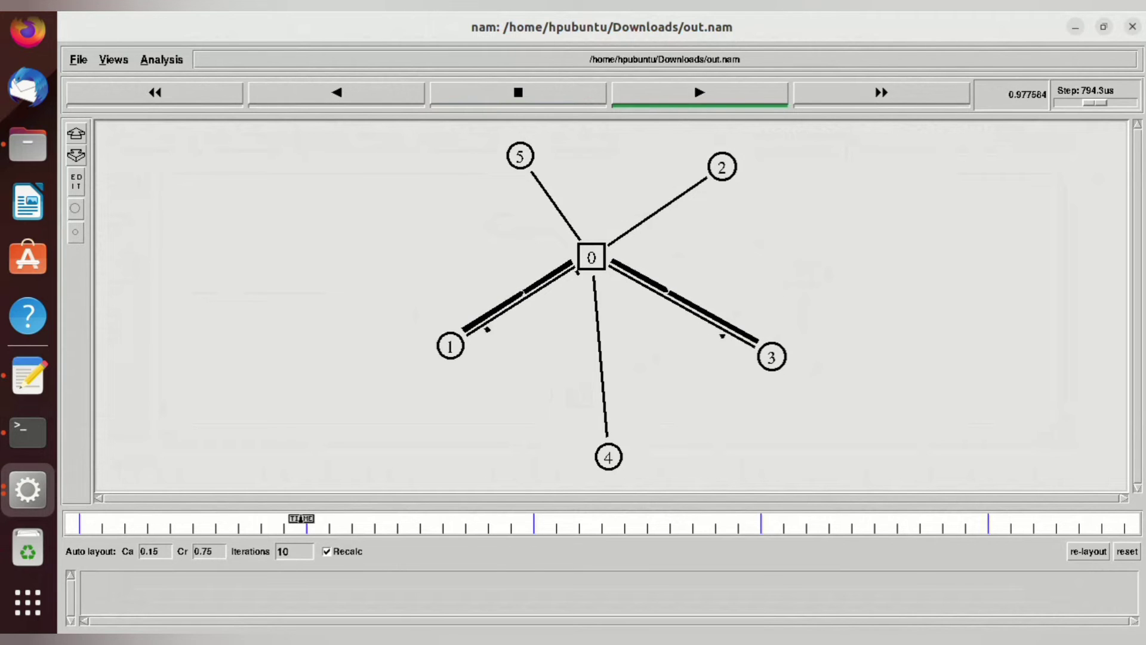
pyautogui.moveTo(1094, 102); pyautogui.dragTo(1091, 104)
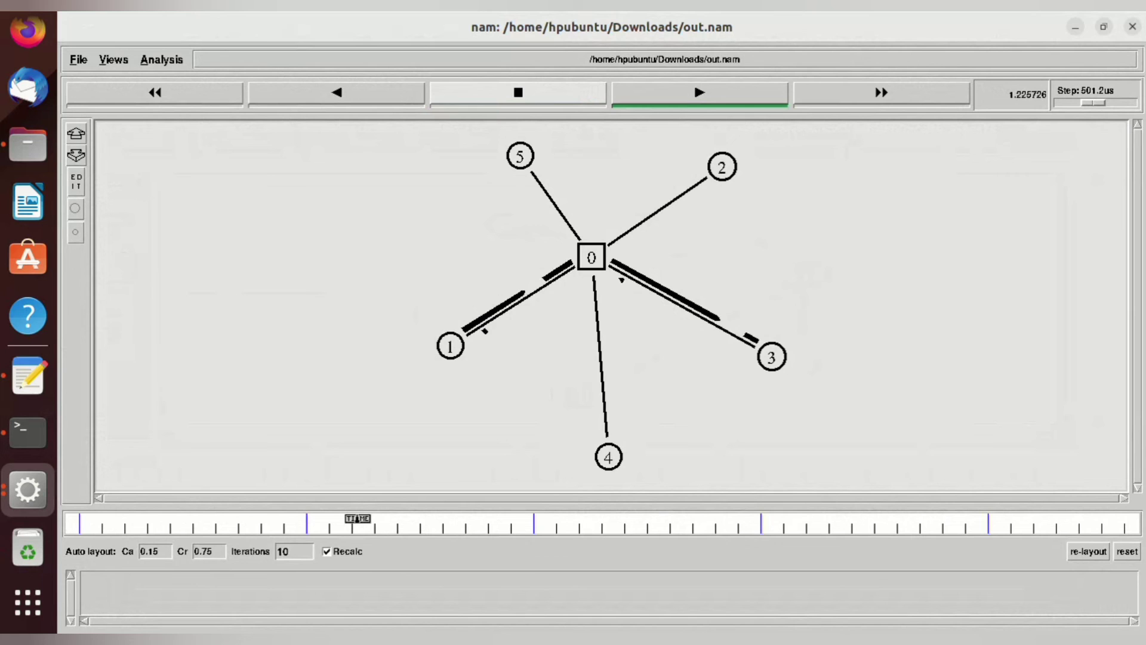
pyautogui.click(595, 94)
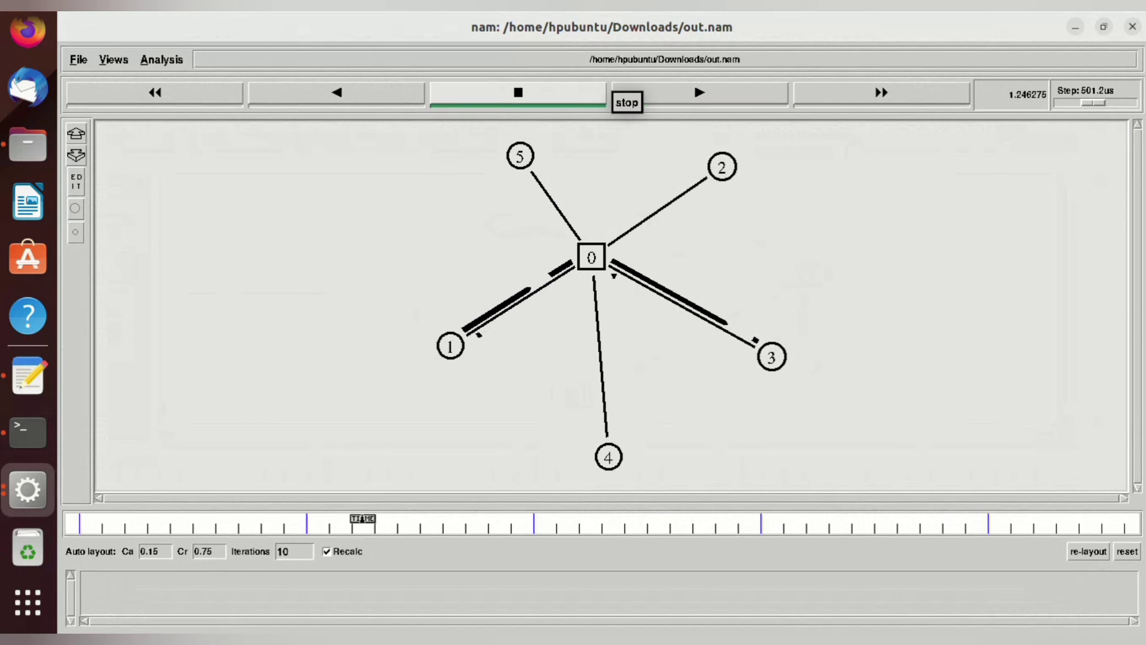